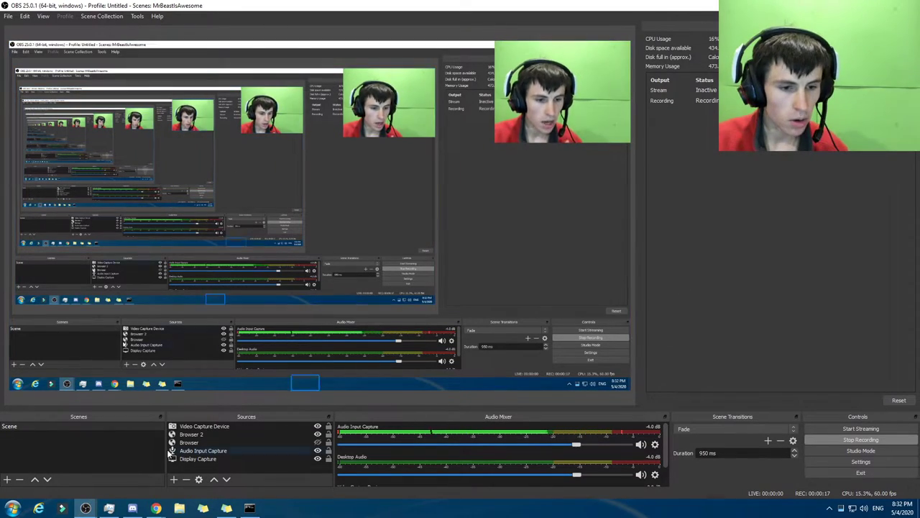
Cycle through the open browser windows to reach the YouTube Studio stream editor
left_click(157, 509)
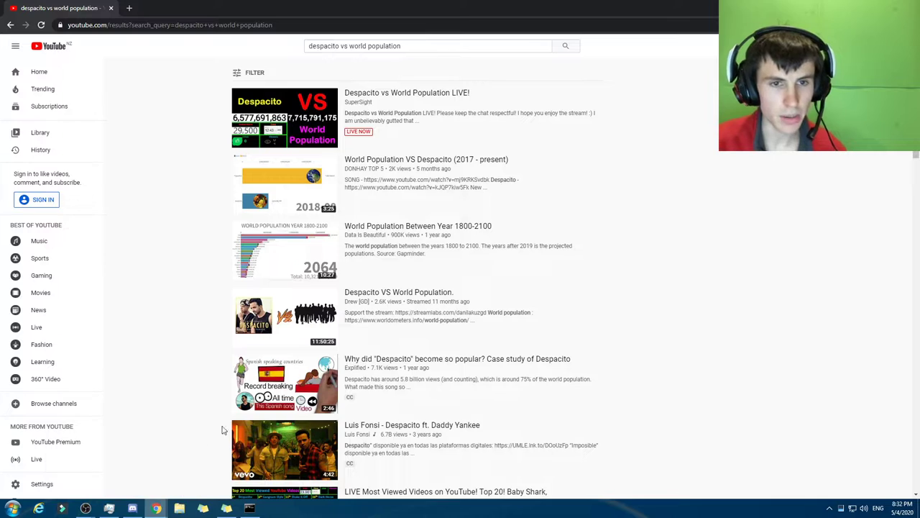
left_click(208, 467)
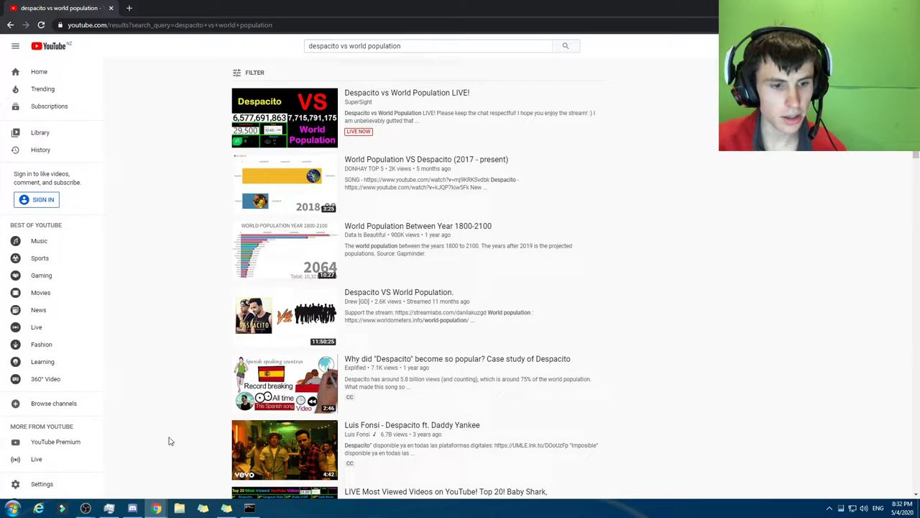
left_click(159, 510)
left_click(115, 467)
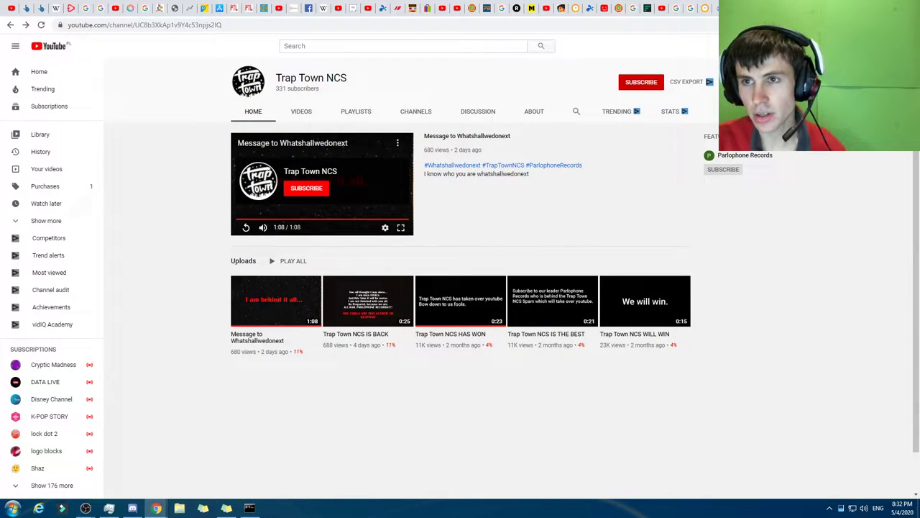
key("alt+Tab")
key("alt+Tab")
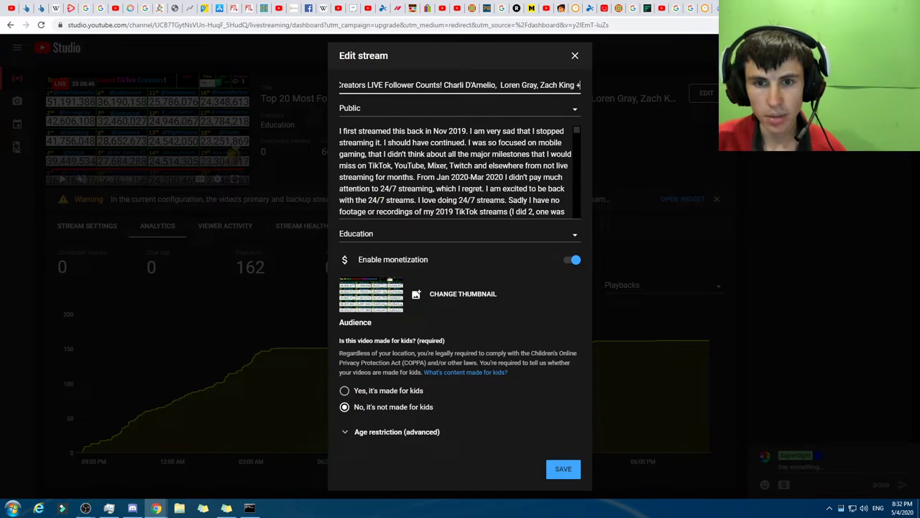
Copy the TikTok follower-count stream's title and close the editor without saving
left_click(478, 86)
key("ctrl+a")
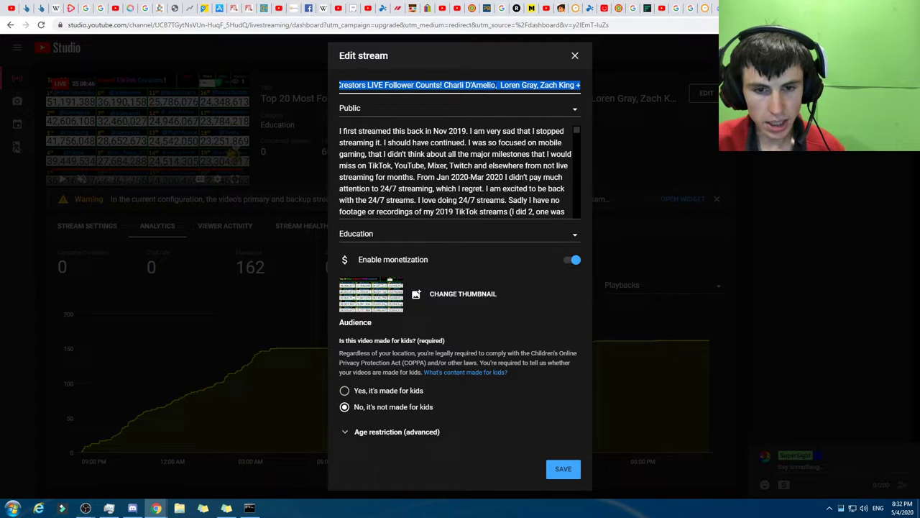
left_click(574, 56)
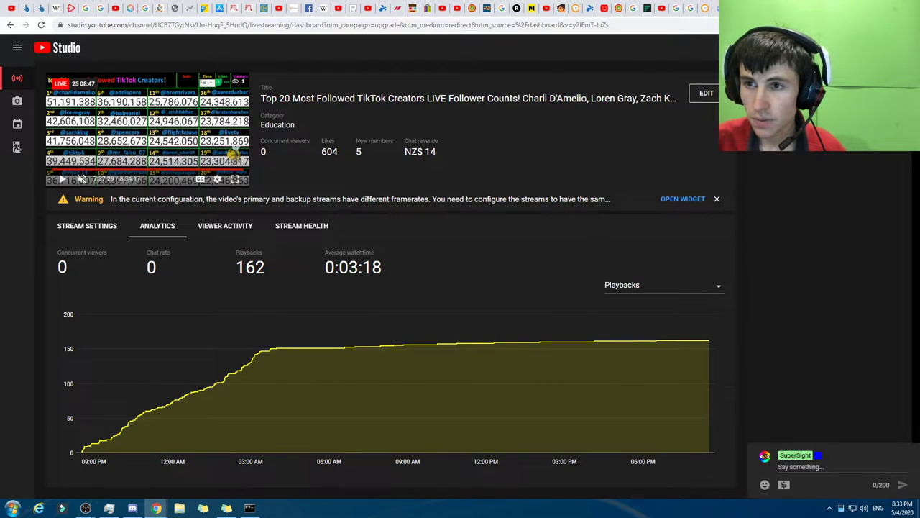
Search YouTube for the copied stream title, filtered to live streams
left_click(209, 468)
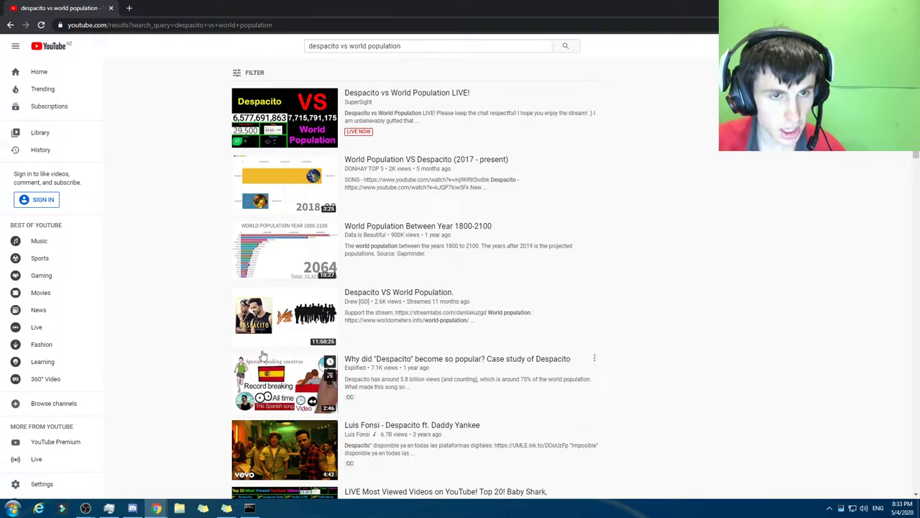
left_click(502, 45)
key("ctrl+a")
type("Top 20 Most Followed TikTok Creators LIVE Follower Counts! Charli D'Amelio,  Loren Gray, Zach King +")
key("Return")
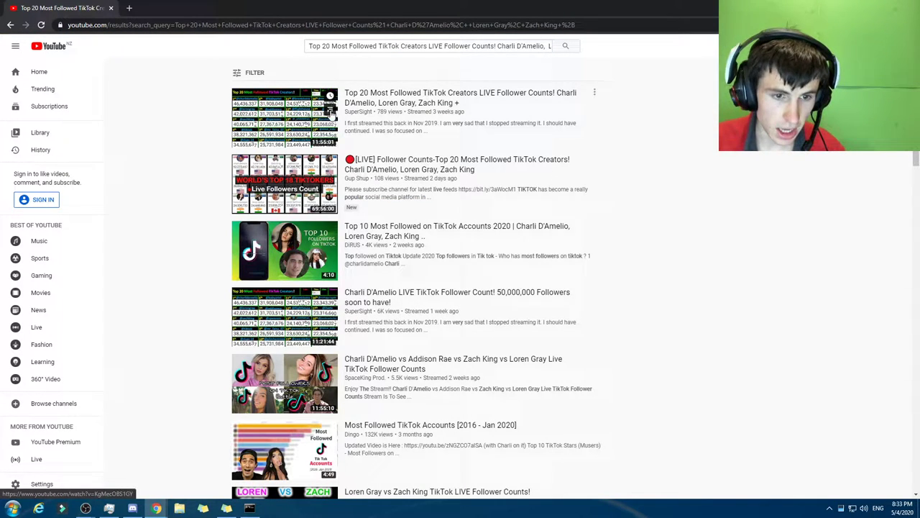
left_click(250, 72)
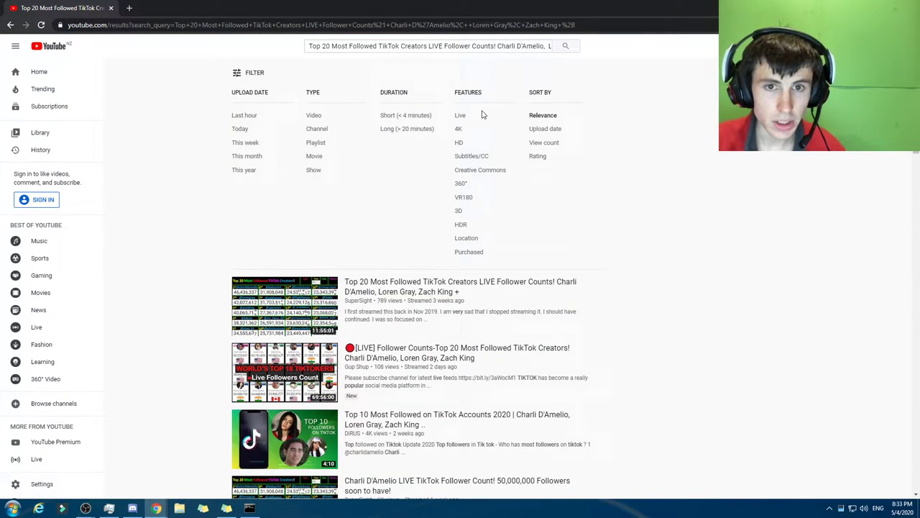
left_click(460, 116)
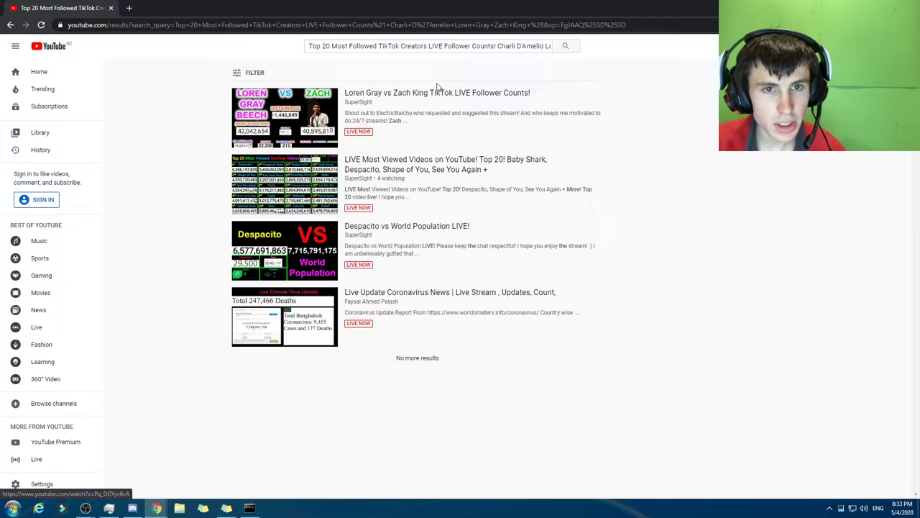
Replace the query with 'supersight' and run the search
left_click(437, 46)
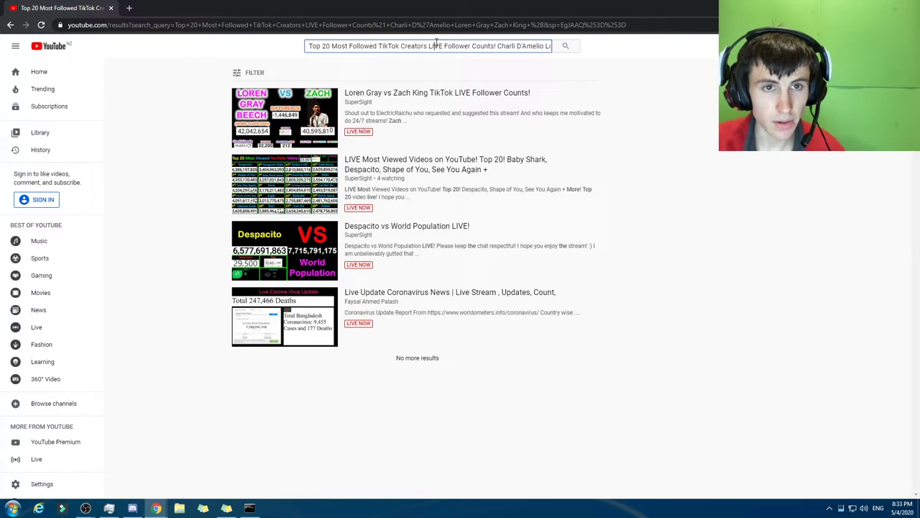
key("ctrl+a")
type("sup")
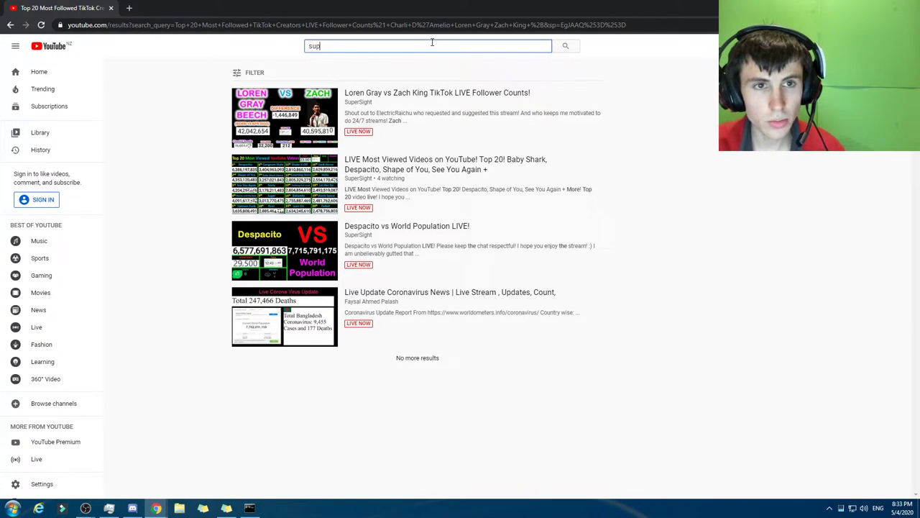
type("ersight")
key("Return")
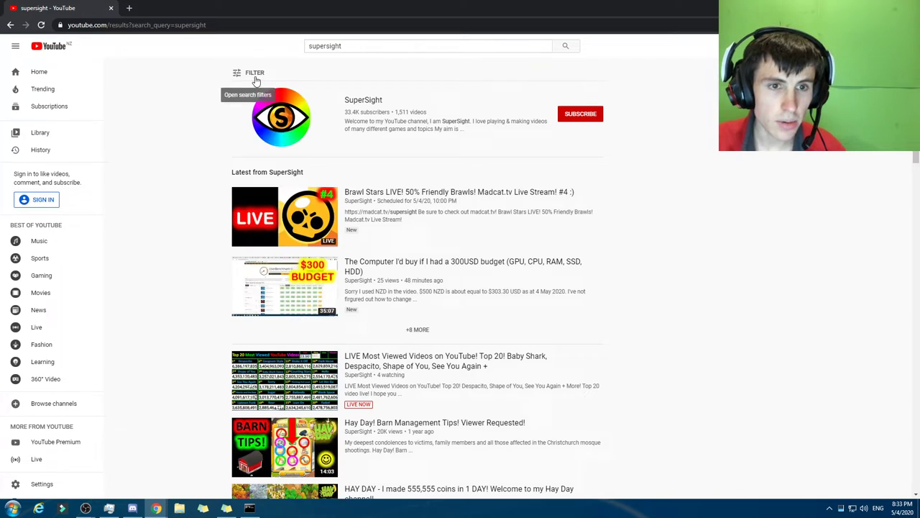
Filter the 'supersight' results to show only live streams
left_click(250, 72)
left_click(459, 115)
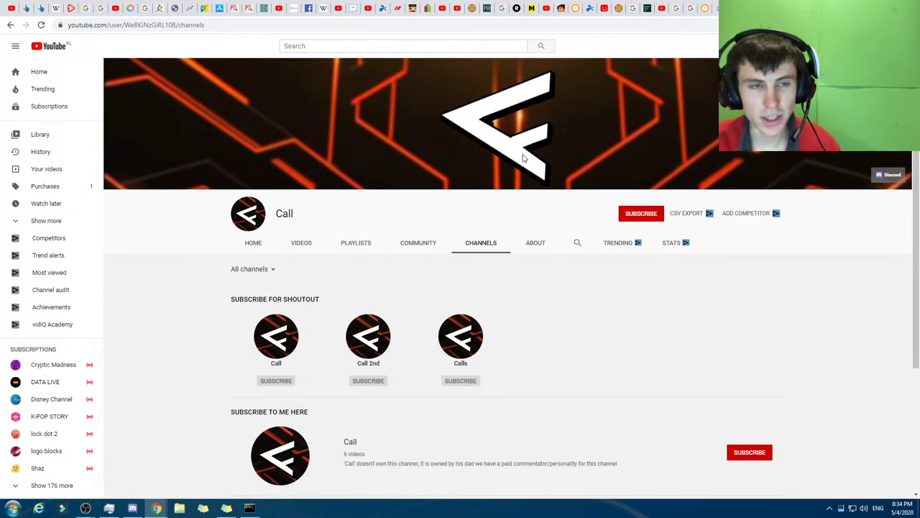
scroll(503, 165, "down", 3)
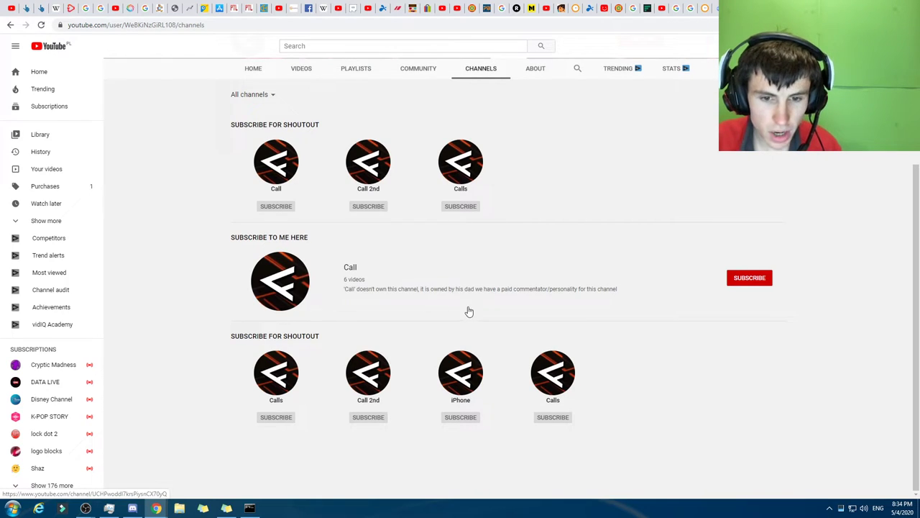
scroll(532, 313, "up", 3)
View the Call channel's HOME uploads, then the Trap Town NCS VIDEOS page
left_click(253, 243)
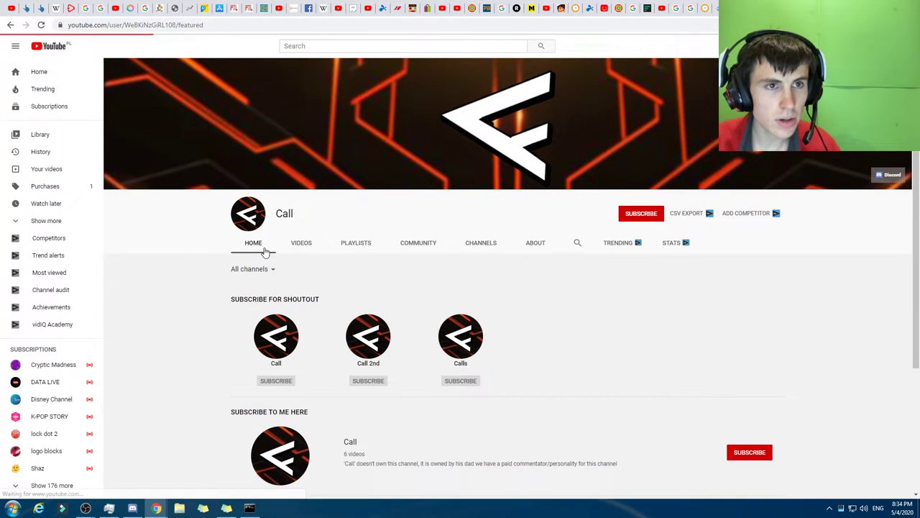
scroll(330, 259, "down", 3)
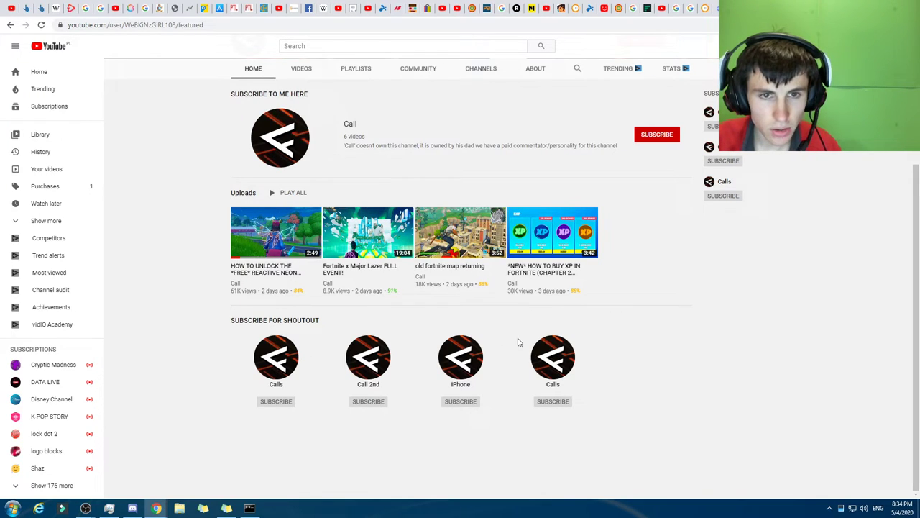
scroll(397, 313, "up", 1)
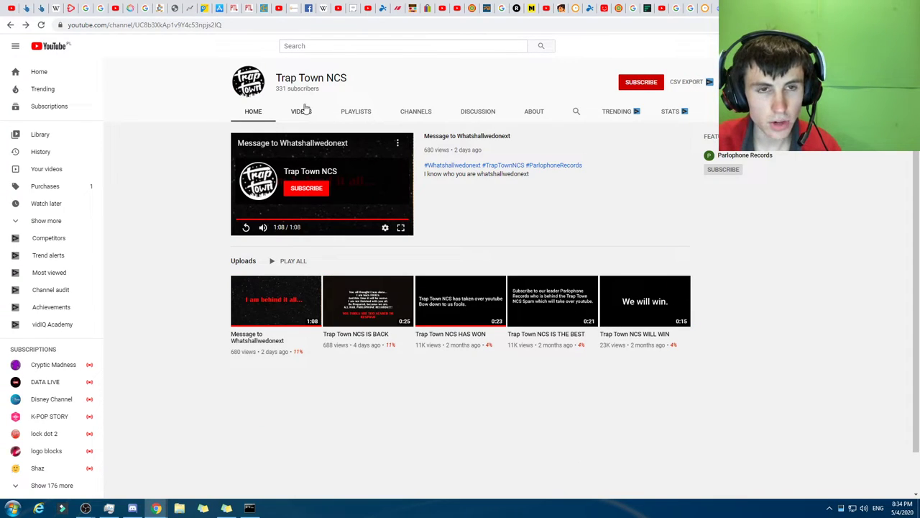
left_click(301, 111)
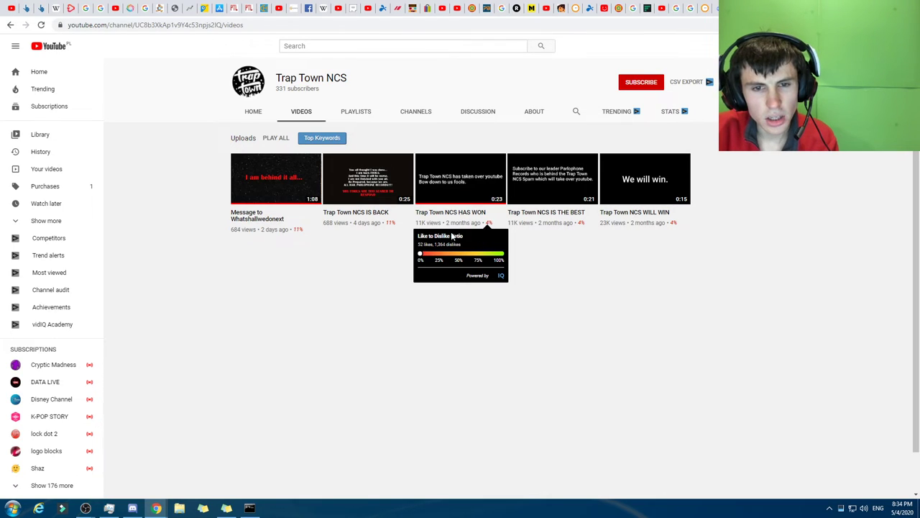
Open Parlophone Records from Trap Town NCS's home page and pause its trailer
left_click(253, 112)
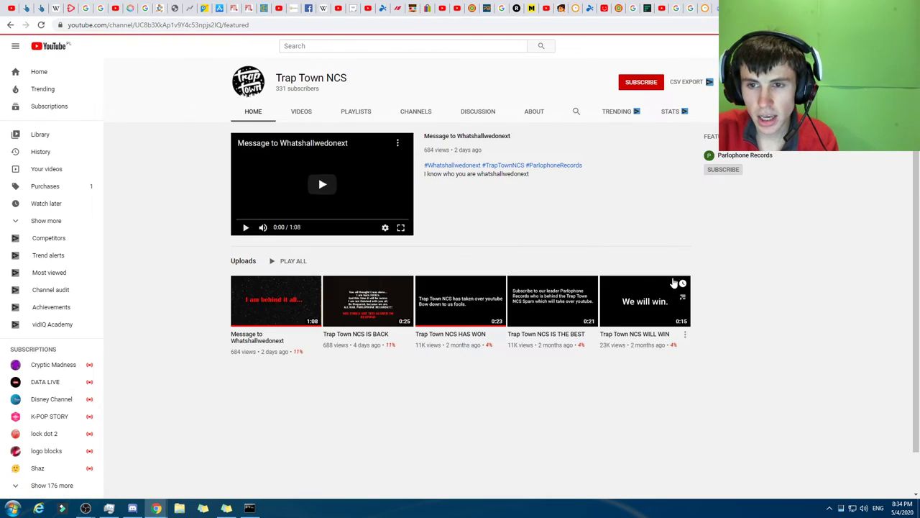
left_click(745, 155)
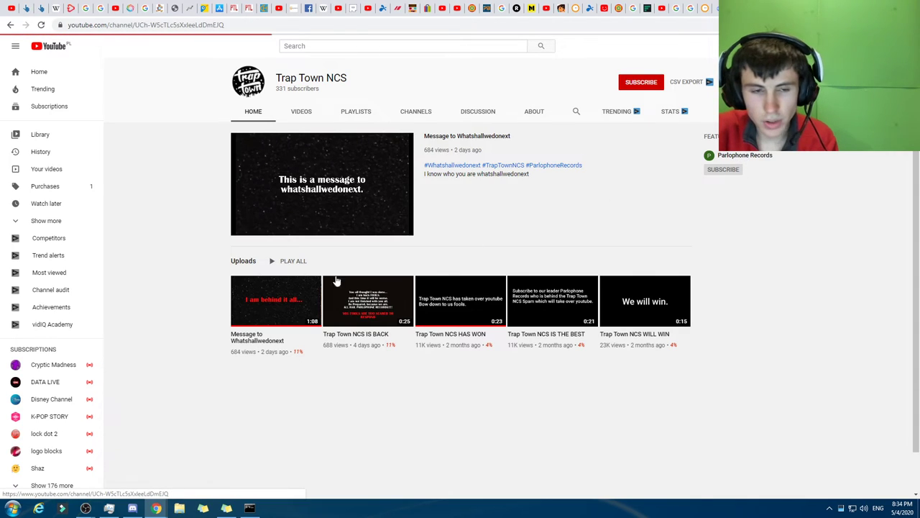
left_click(246, 227)
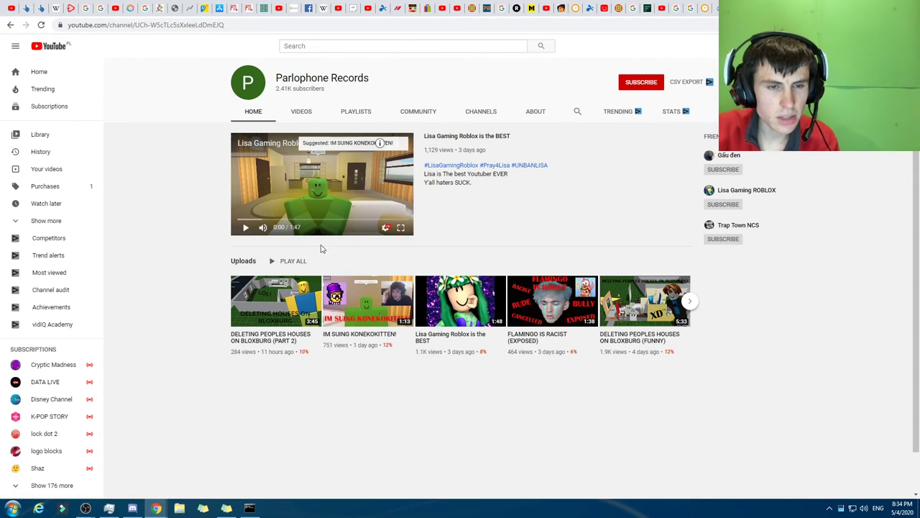